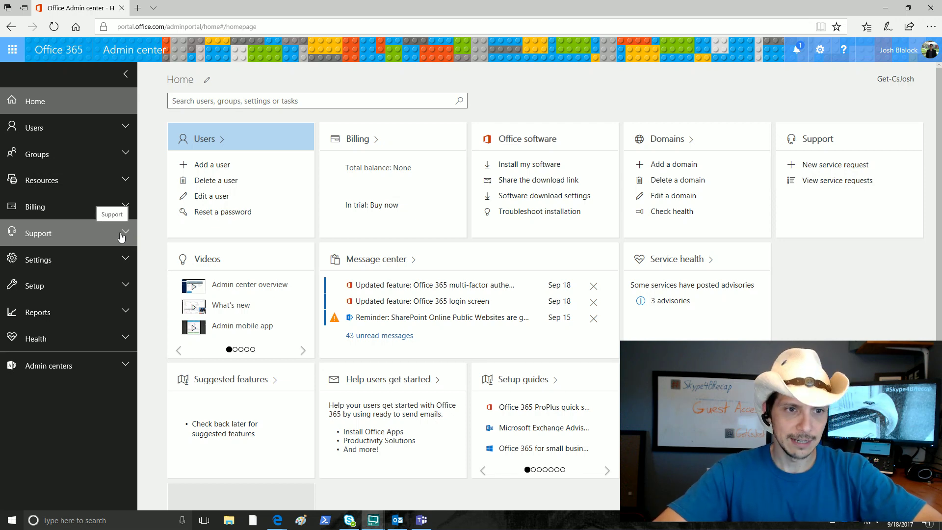
Under Services & add-ins, turn Microsoft Teams On for the Guest license type and save
{"action": "left_click", "coordinate": [126, 260]}
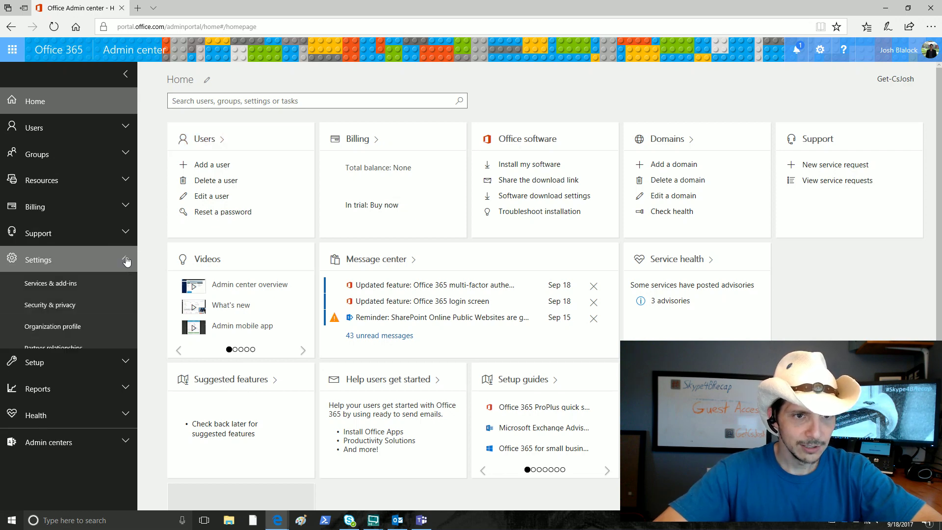
{"action": "left_click", "coordinate": [67, 287]}
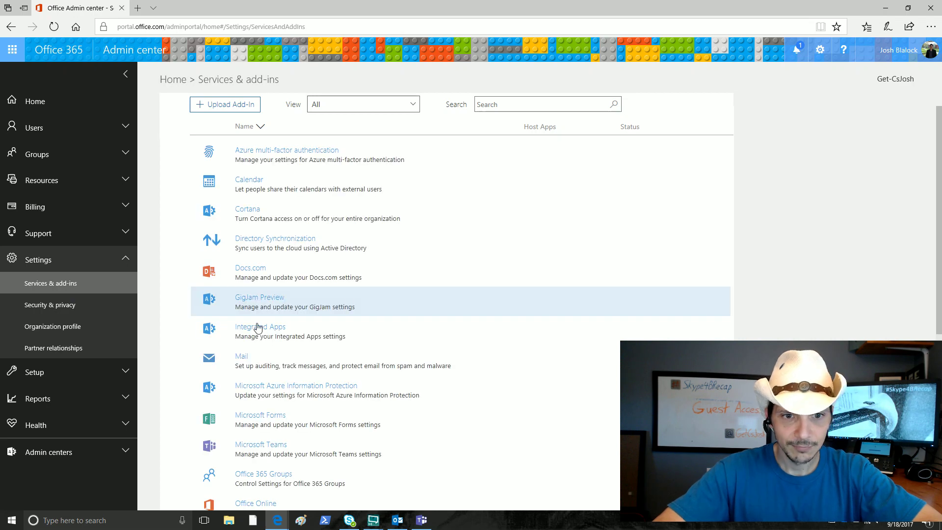
{"action": "left_click", "coordinate": [265, 447]}
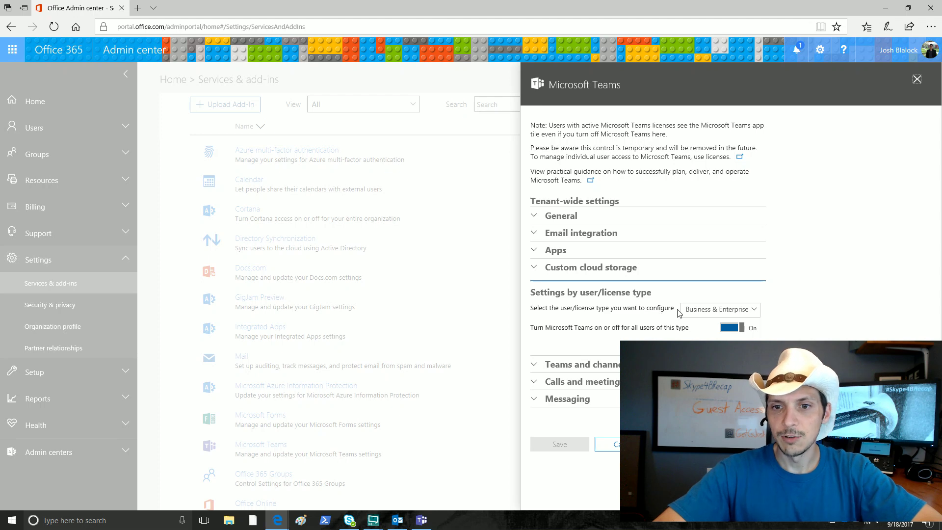
{"action": "left_click", "coordinate": [708, 310]}
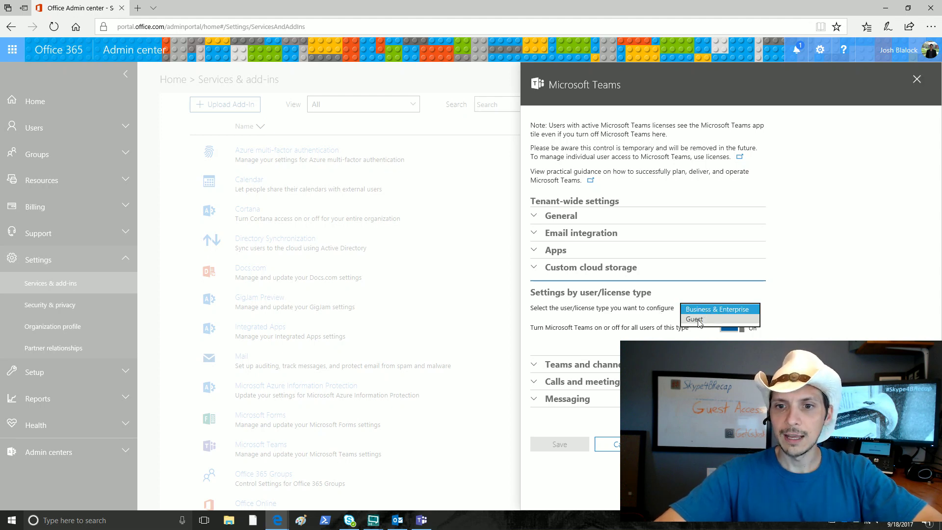
{"action": "left_click", "coordinate": [700, 320]}
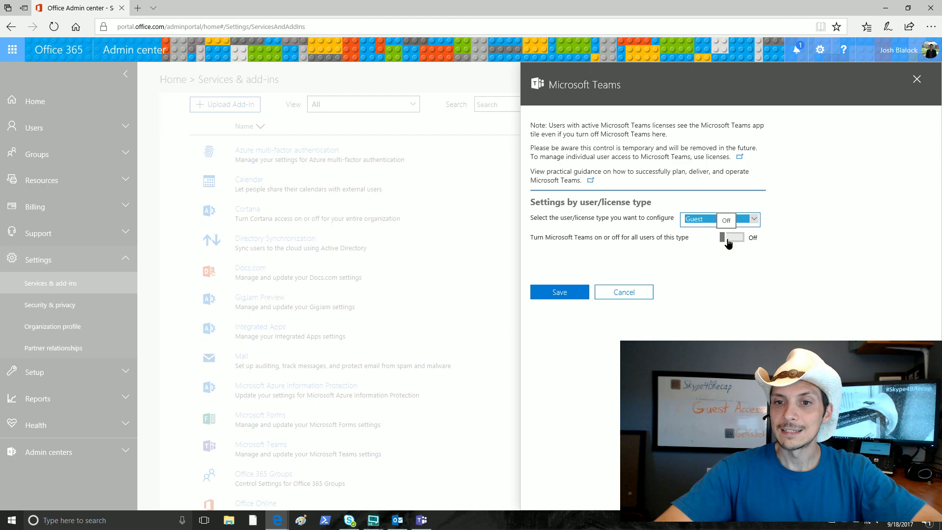
{"action": "left_click", "coordinate": [728, 239]}
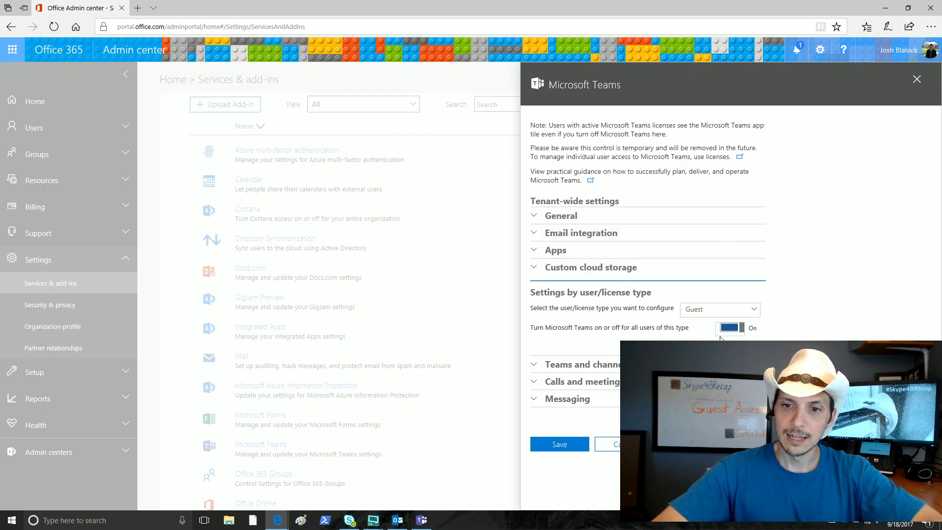
{"action": "left_click", "coordinate": [543, 444]}
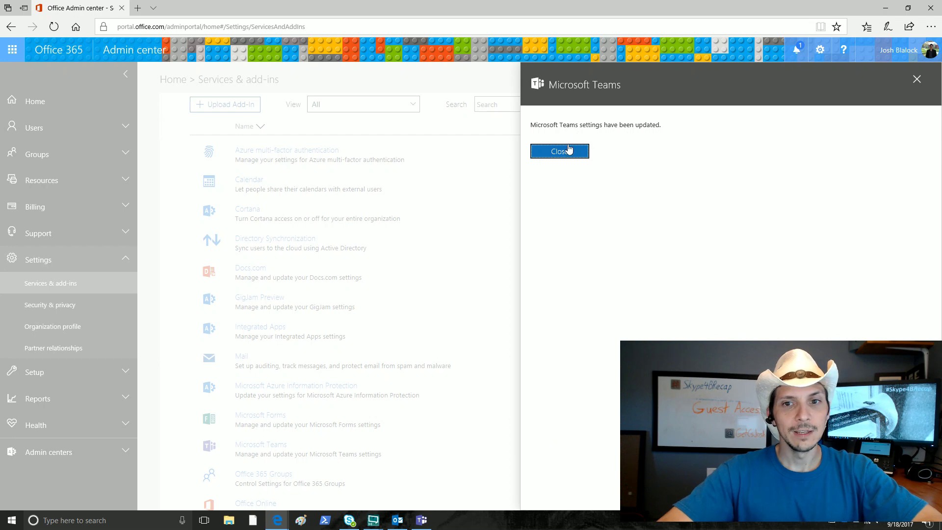
{"action": "left_click", "coordinate": [559, 152]}
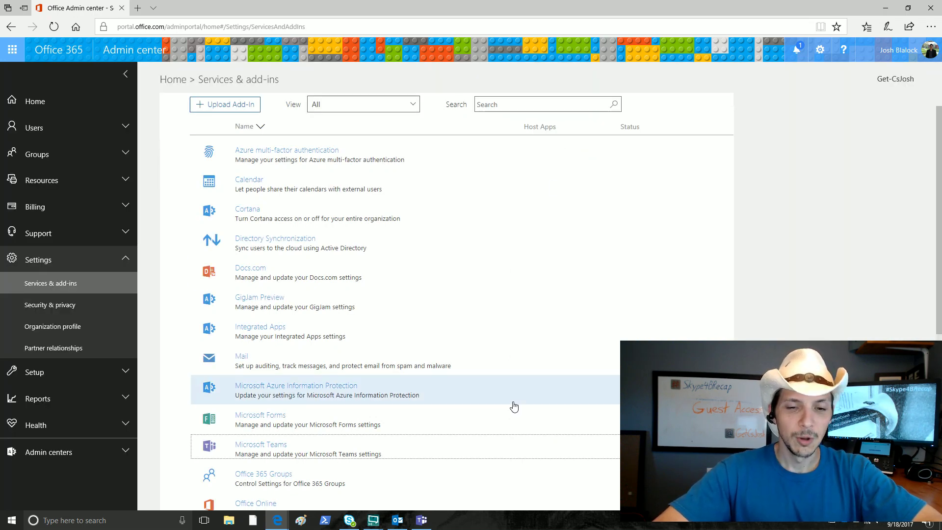
Switch to the Teams app and bring up the Guest Access Demo team's actions menu
{"action": "left_click", "coordinate": [421, 521]}
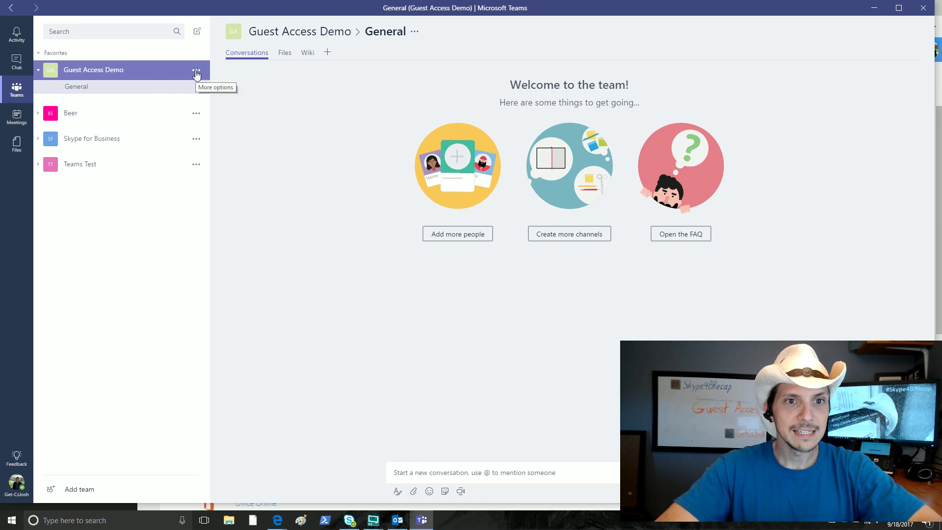
{"action": "left_click", "coordinate": [196, 74]}
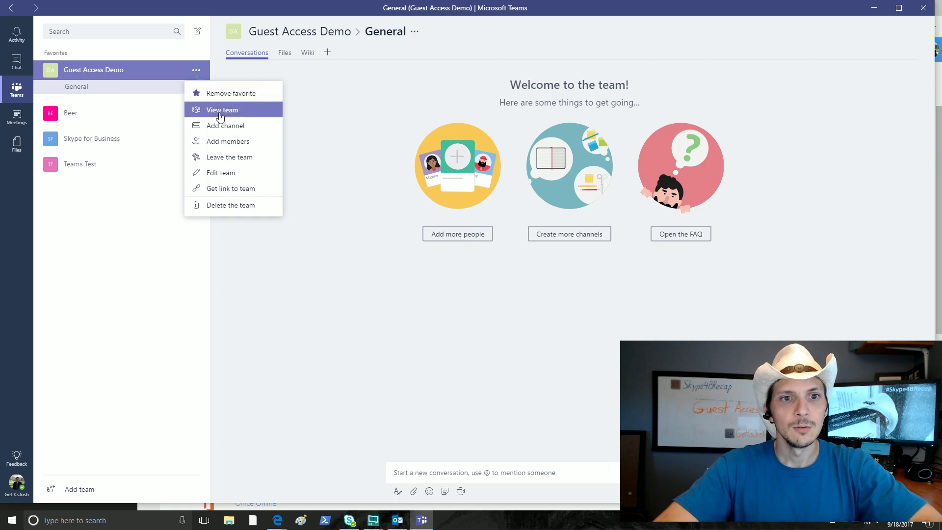
In Add members, enter an outside partner's email address and accept it as a guest
{"action": "left_click", "coordinate": [237, 143]}
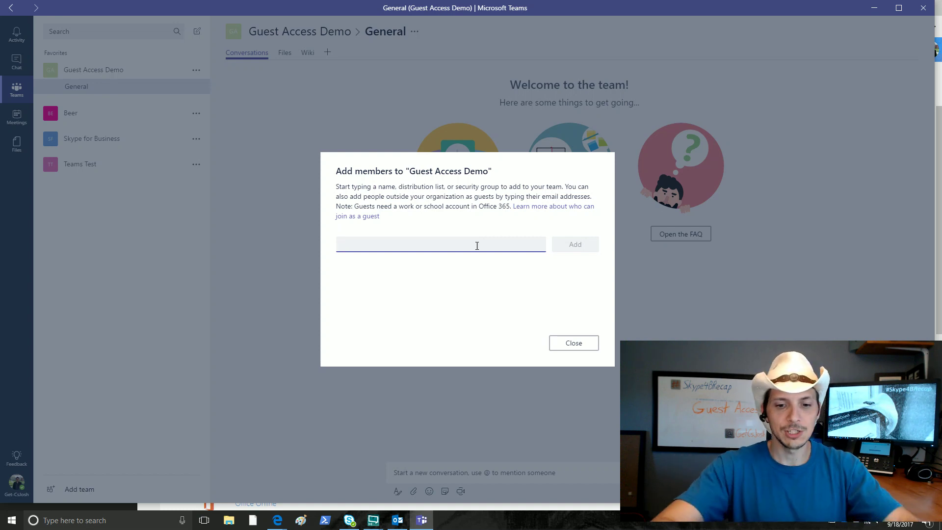
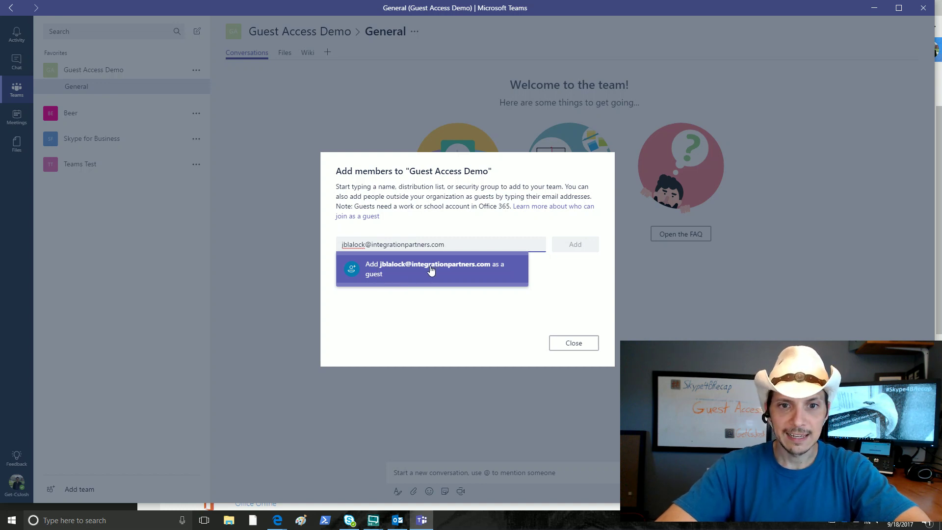
{"action": "left_click", "coordinate": [430, 270]}
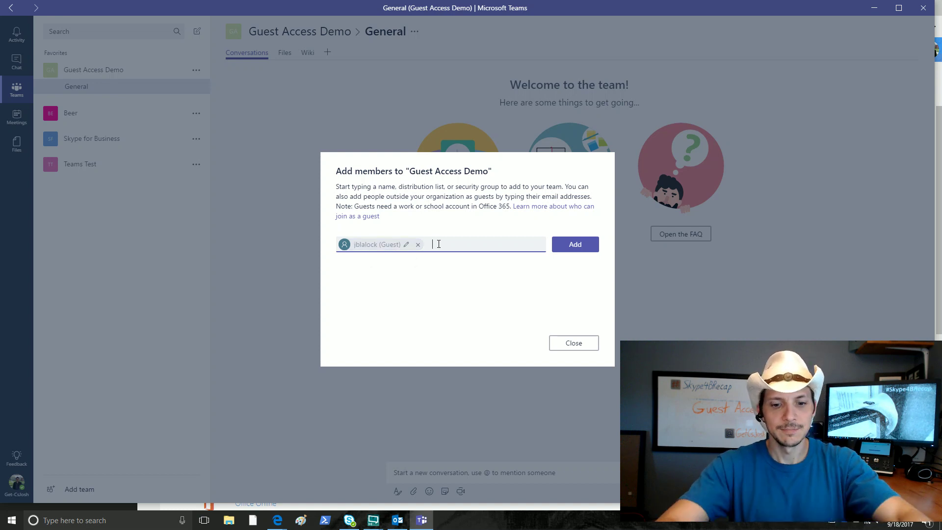
Pick the second existing guest account by name, add both guests to Guest Access Demo, and close the dialog
{"action": "type", "text": "tim"}
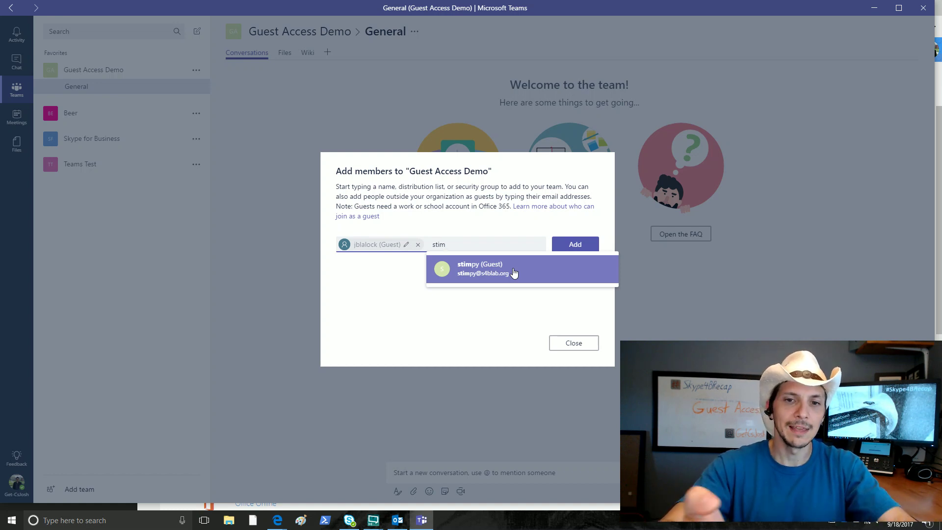
{"action": "left_click", "coordinate": [514, 272]}
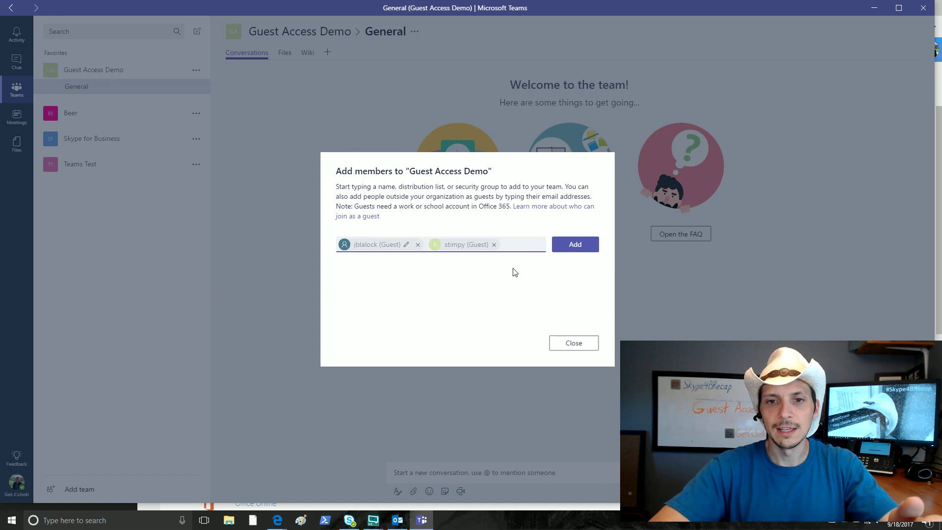
{"action": "left_click", "coordinate": [574, 247]}
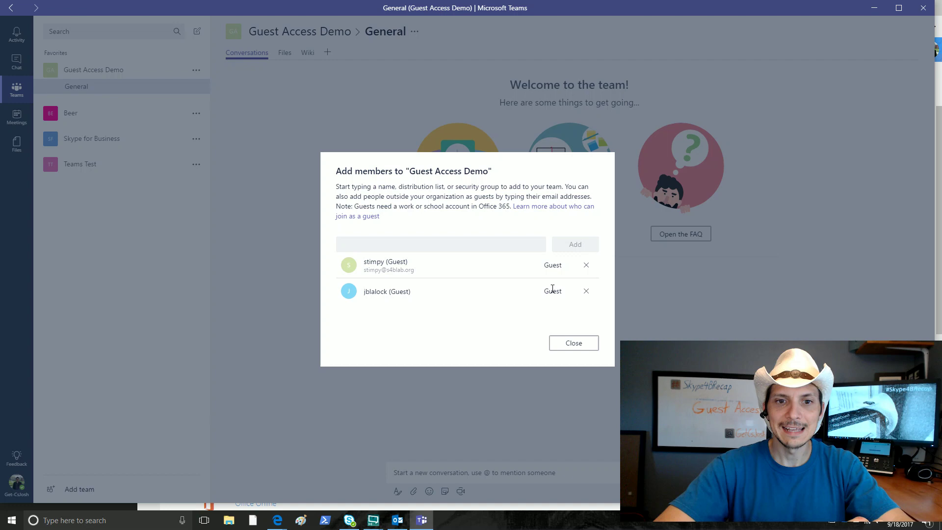
{"action": "left_click", "coordinate": [571, 344]}
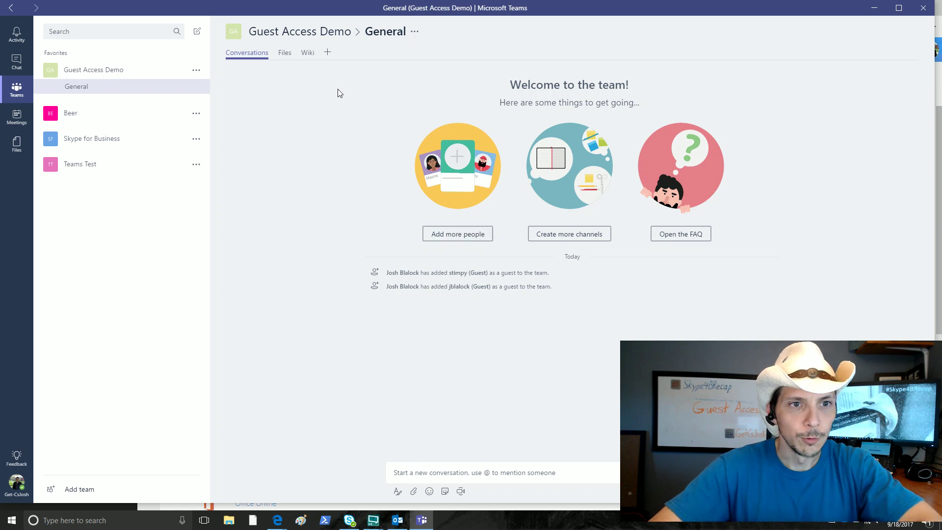
Choose View team for Guest Access Demo to list the owner and both Guest members
{"action": "left_click", "coordinate": [197, 70]}
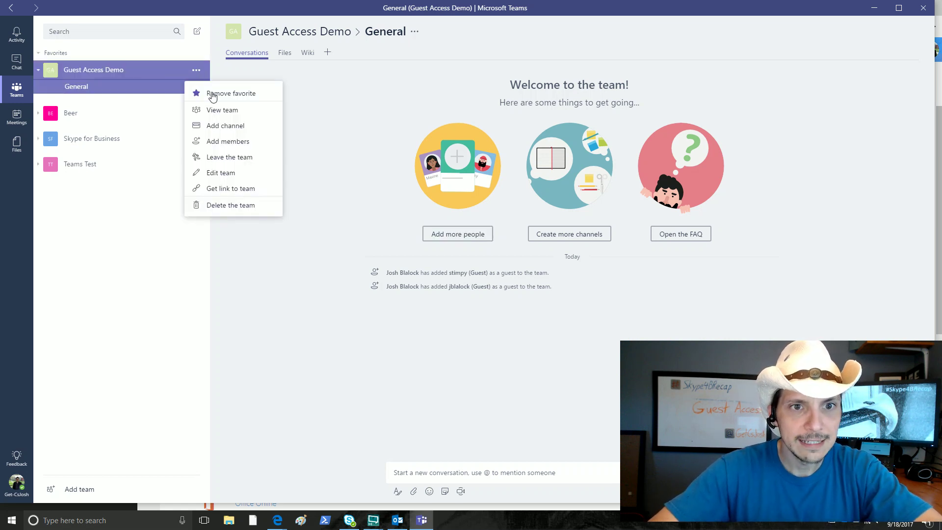
{"action": "left_click", "coordinate": [225, 110]}
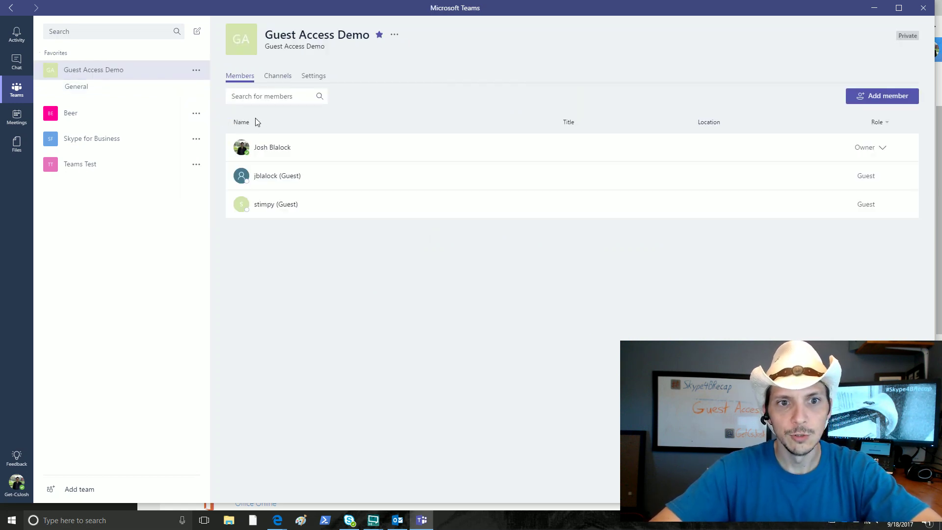
{"action": "mouse_move", "coordinate": [270, 150]}
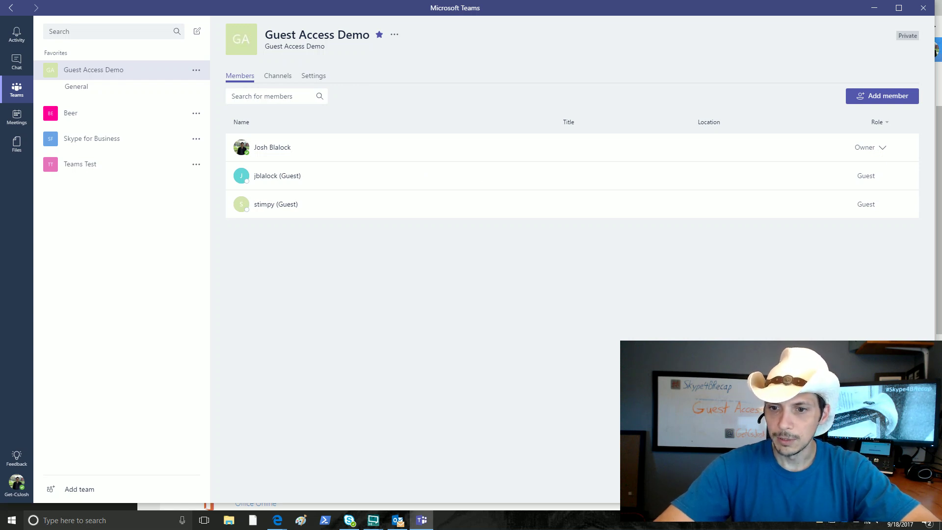
Switch to Outlook's 'You have been added to a team in Microsoft Teams' email
{"action": "key", "text": "alt+Tab"}
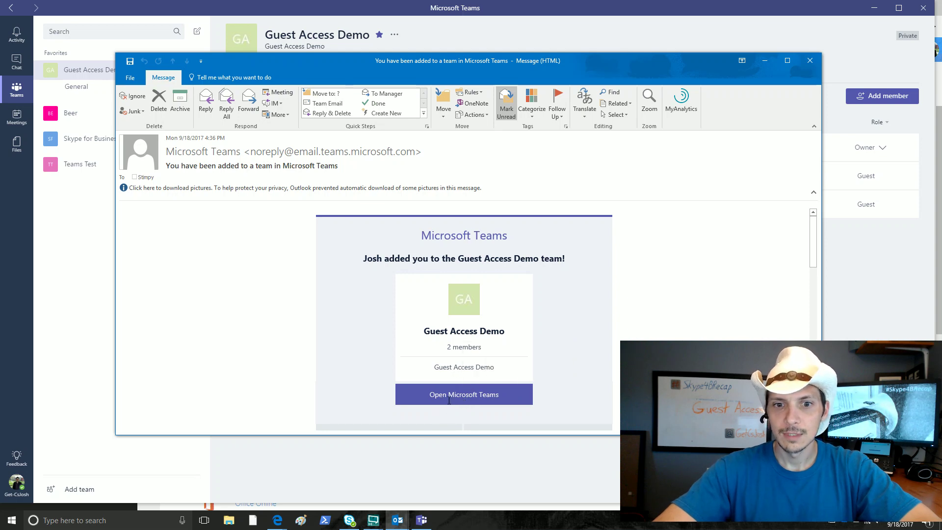
Follow the email's Open Microsoft Teams link and approve Edge's switch-apps prompt
{"action": "left_click", "coordinate": [449, 397]}
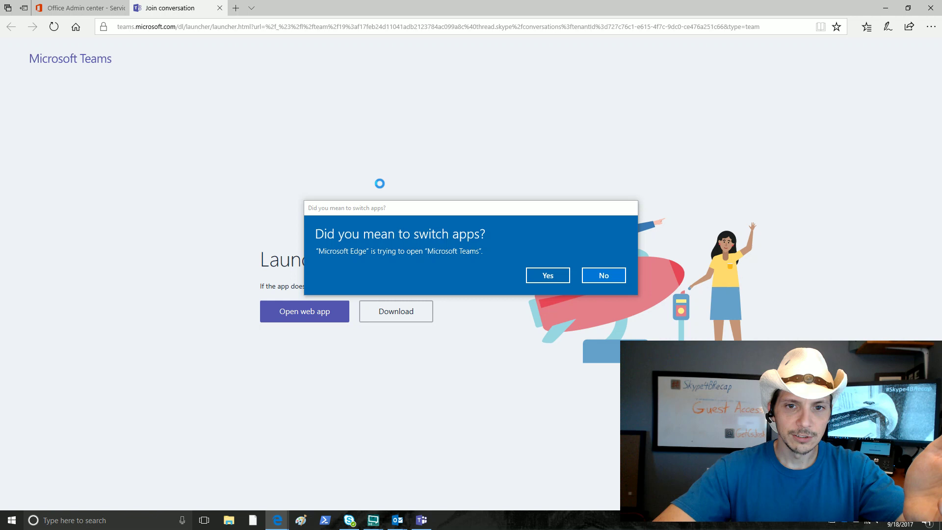
{"action": "left_click", "coordinate": [547, 277]}
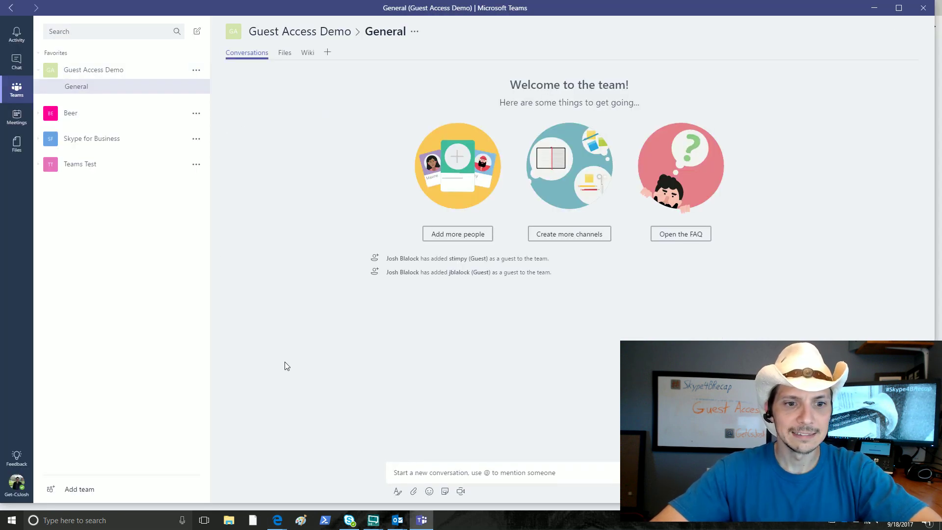
Log out of Teams, then close the Join conversation tab and the Login to Microsoft Teams window
{"action": "left_click", "coordinate": [19, 488]}
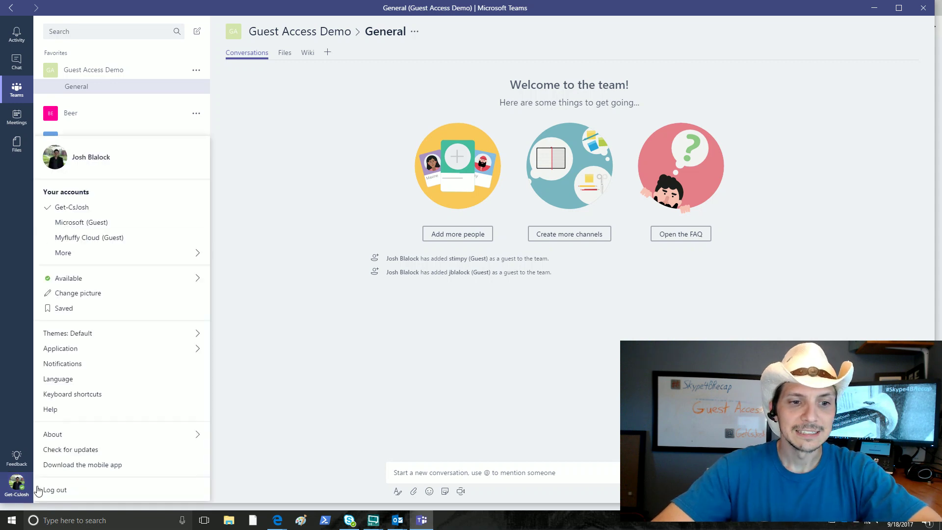
{"action": "left_click", "coordinate": [53, 489]}
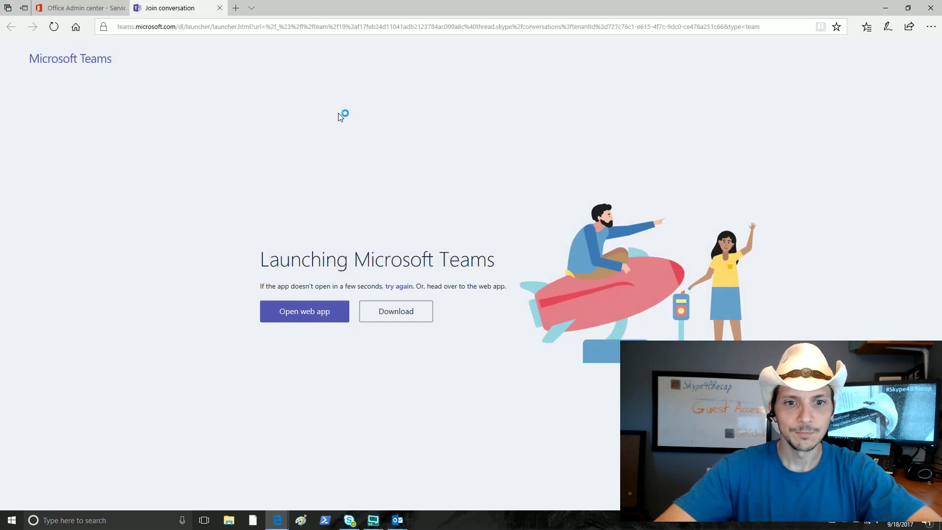
{"action": "left_click", "coordinate": [219, 8]}
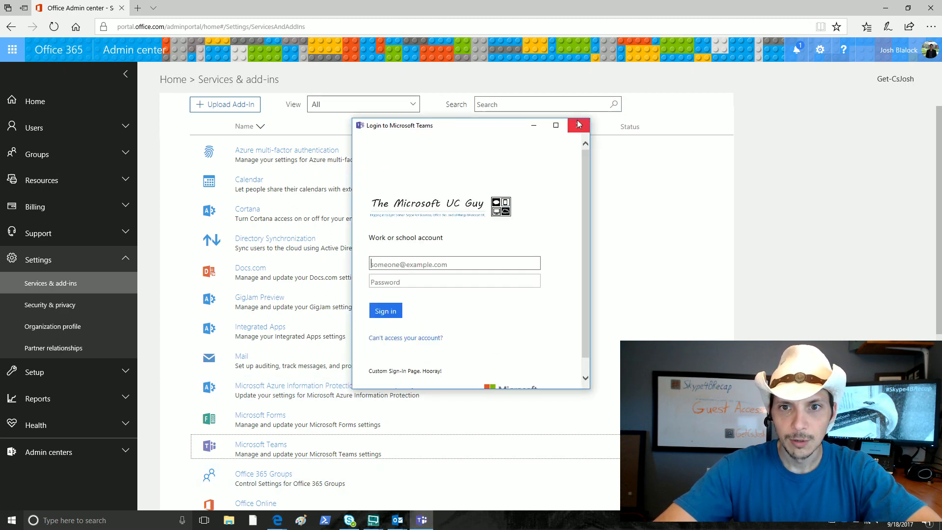
{"action": "left_click", "coordinate": [578, 125]}
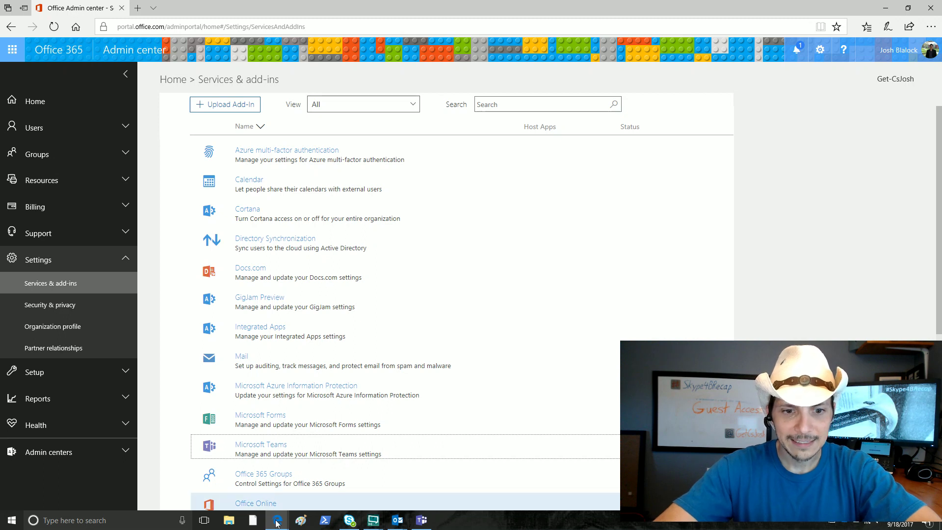
Reopen the invitation email, follow Open Microsoft Teams, and allow the switch to the Teams app
{"action": "mouse_move", "coordinate": [275, 516]}
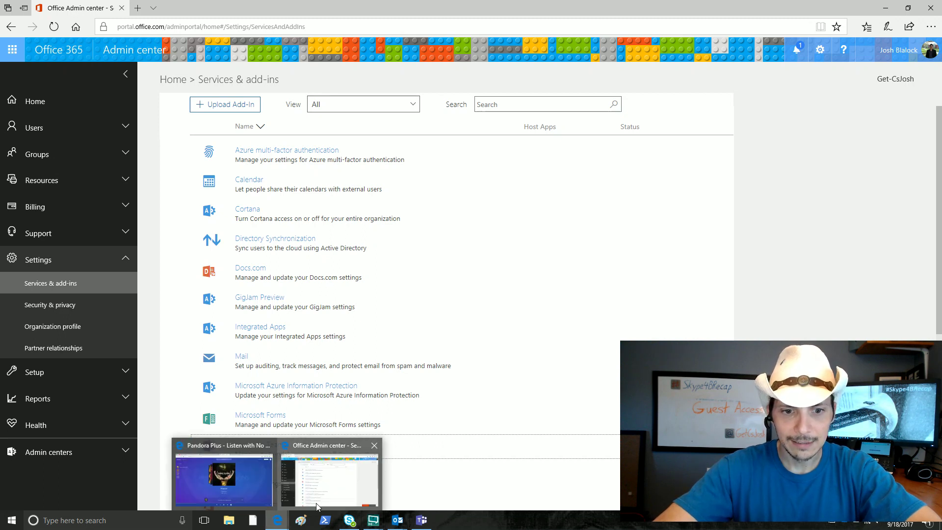
{"action": "mouse_move", "coordinate": [406, 519]}
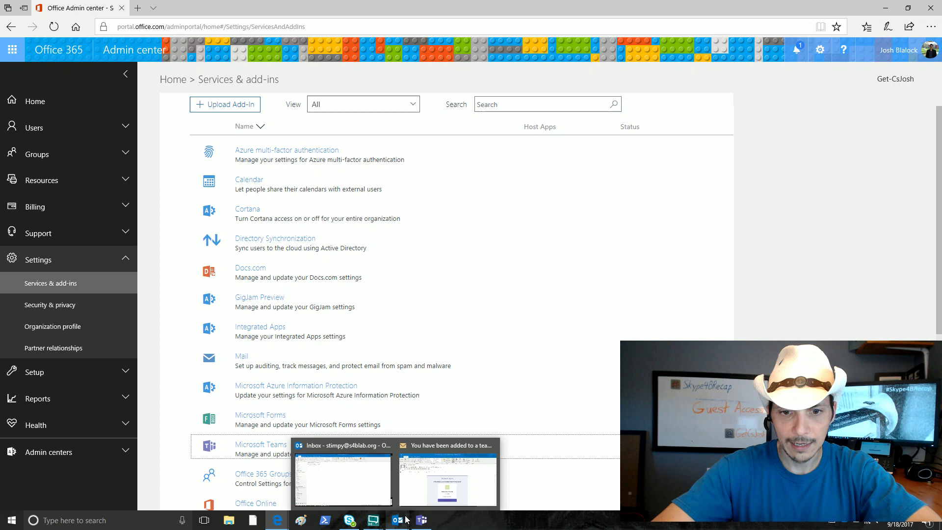
{"action": "left_click", "coordinate": [440, 491]}
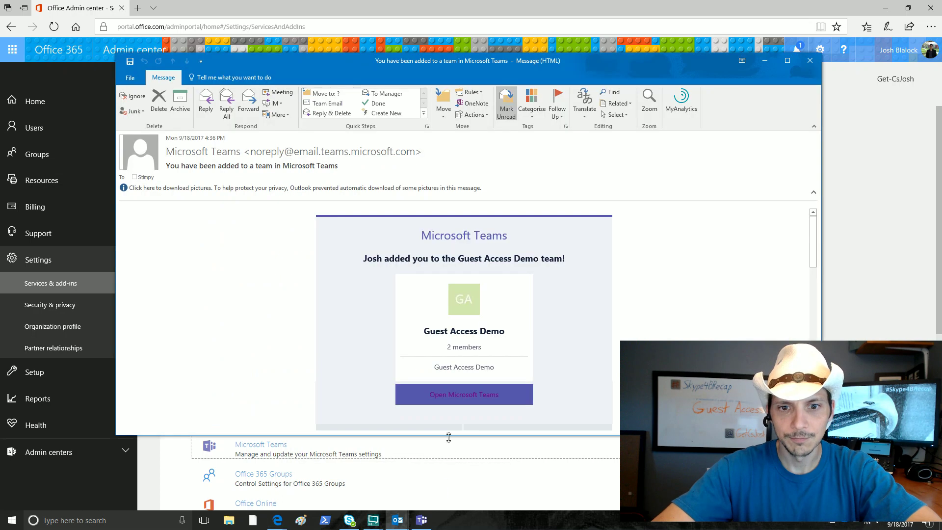
{"action": "left_click", "coordinate": [469, 400]}
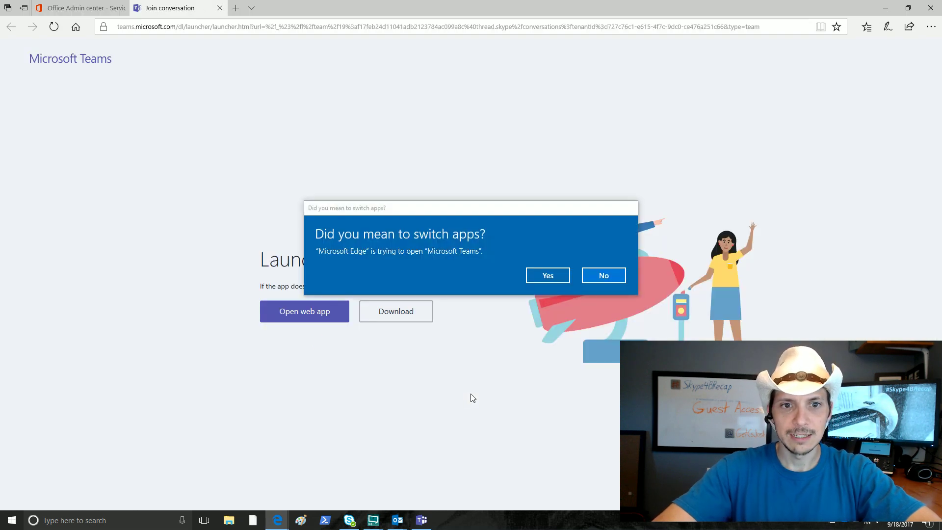
{"action": "left_click", "coordinate": [546, 279]}
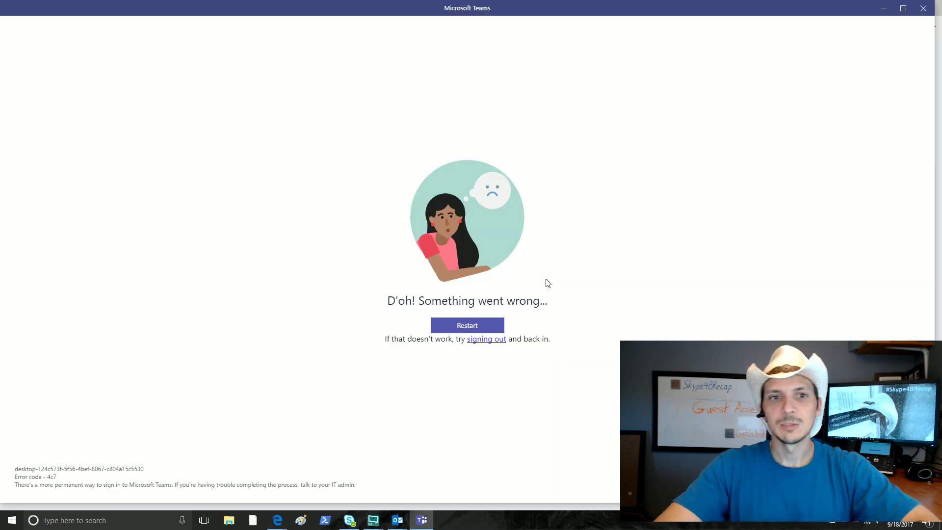
Restart Teams after error 4c7 and sign in with the guest's work email and password
{"action": "left_click", "coordinate": [473, 325]}
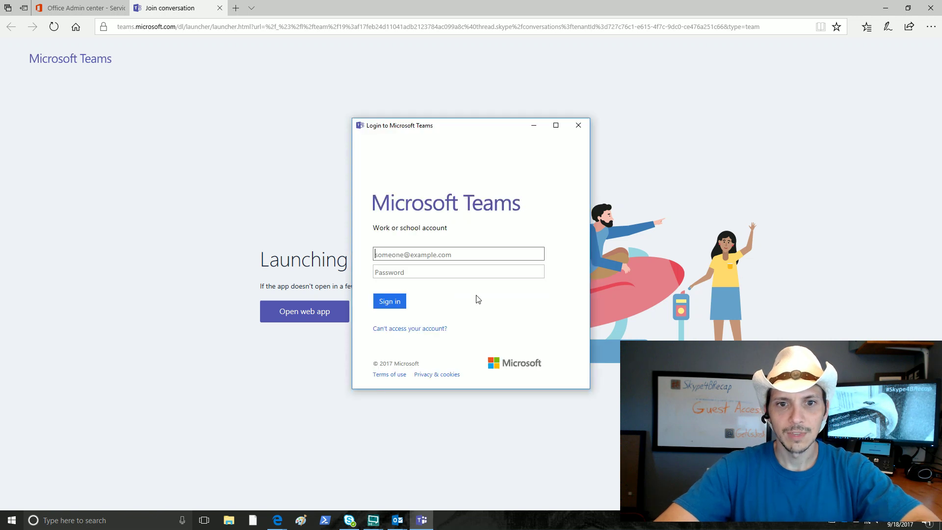
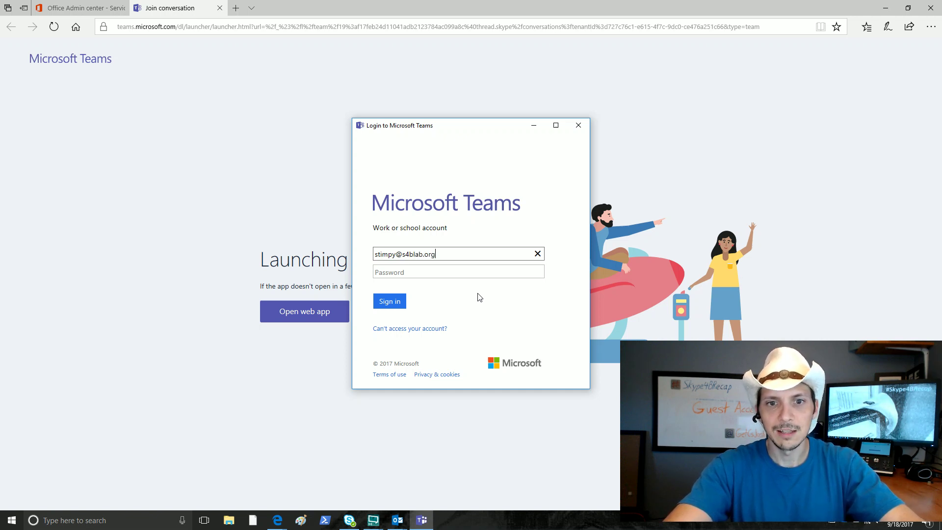
{"action": "key", "text": "Tab"}
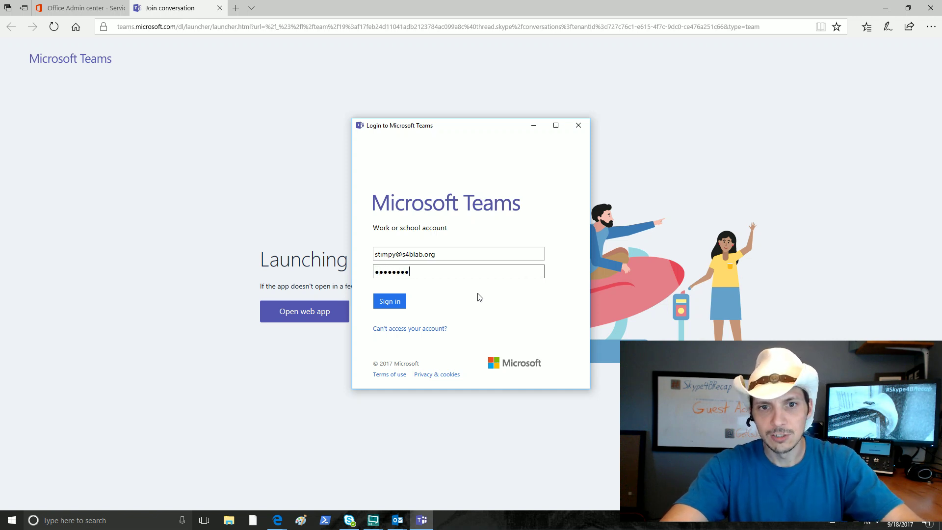
{"action": "left_click", "coordinate": [400, 303]}
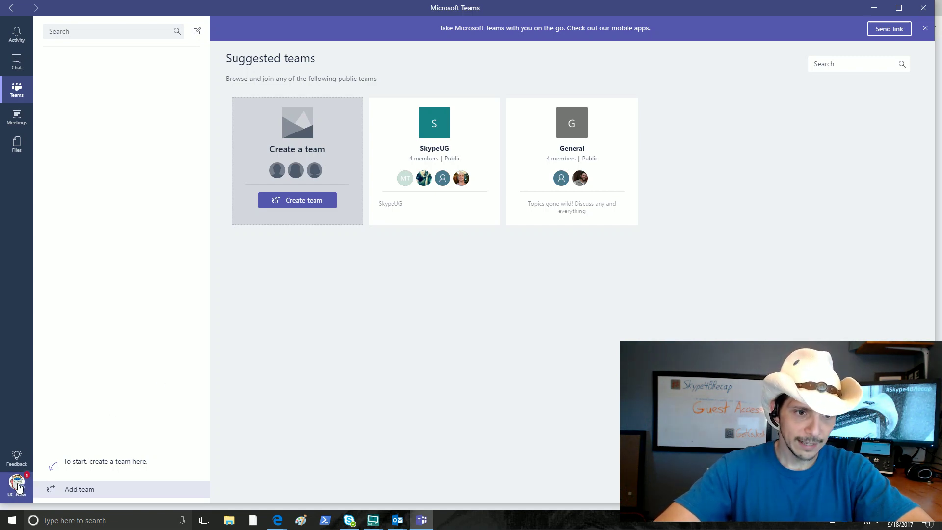
Show the account menu listing the UC-Now home account and the new guest account
{"action": "left_click", "coordinate": [19, 486]}
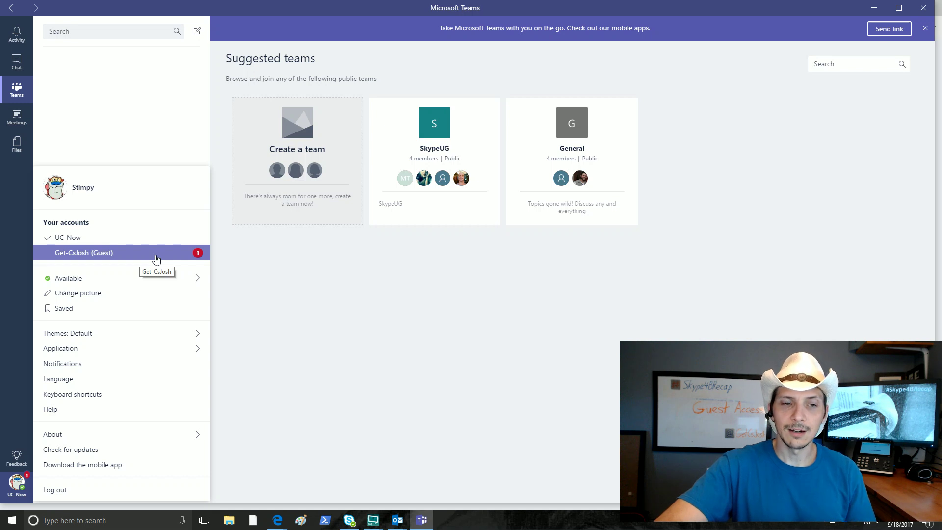
Switch to the guest account and sign in with the guest's e-mail and password
{"action": "left_click", "coordinate": [115, 253]}
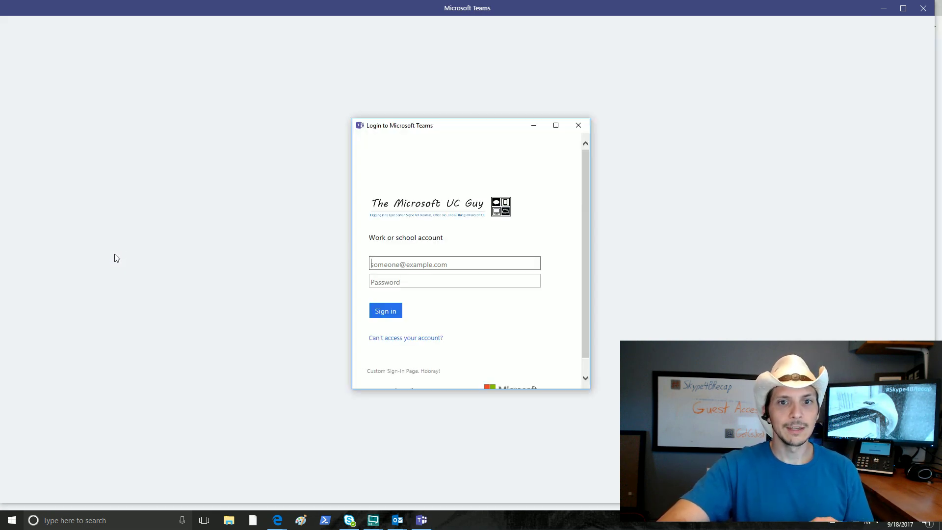
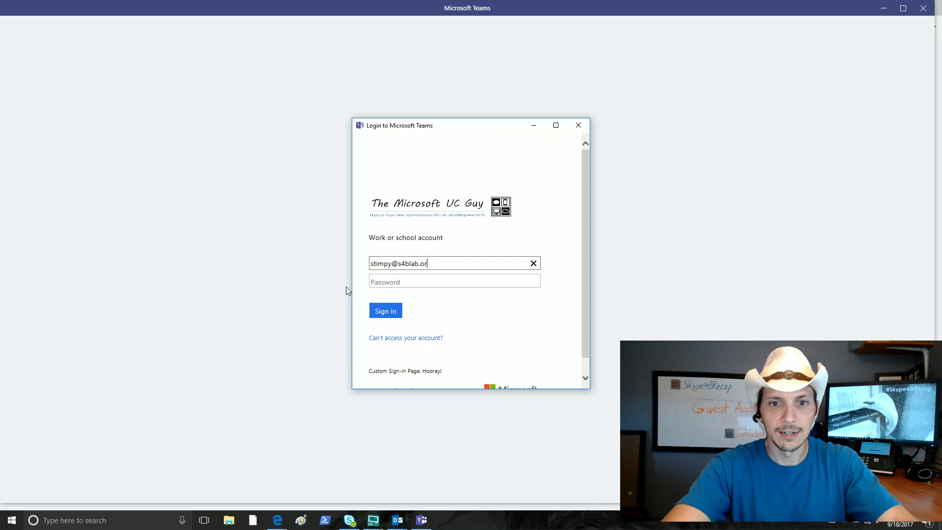
{"action": "key", "text": "Tab"}
{"action": "type", "text": "****"}
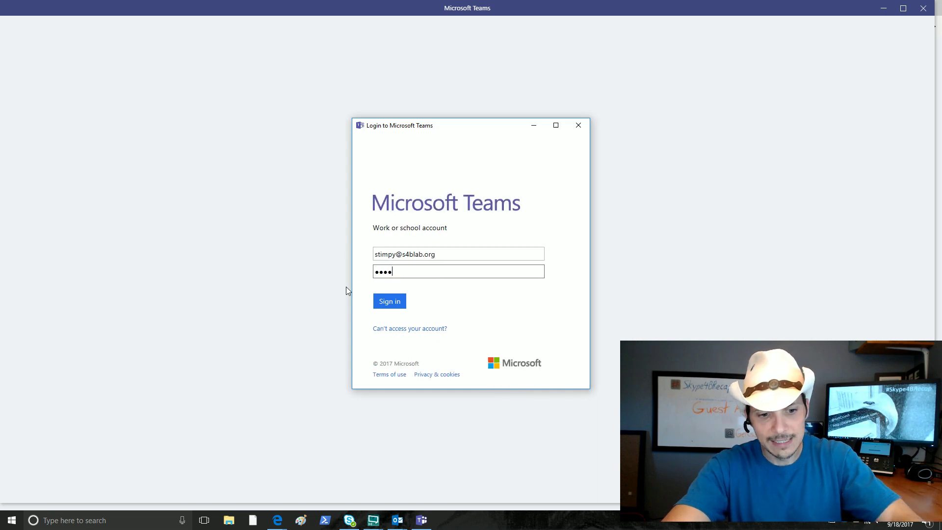
{"action": "type", "text": "****"}
{"action": "key", "text": "Return"}
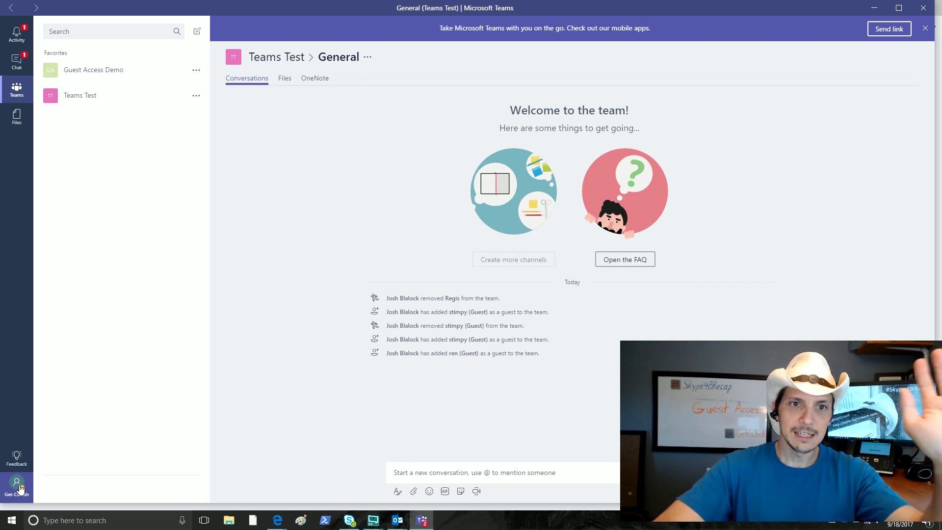
Check the account menu, then go to the Guest Access Demo team's General channel
{"action": "left_click", "coordinate": [20, 487]}
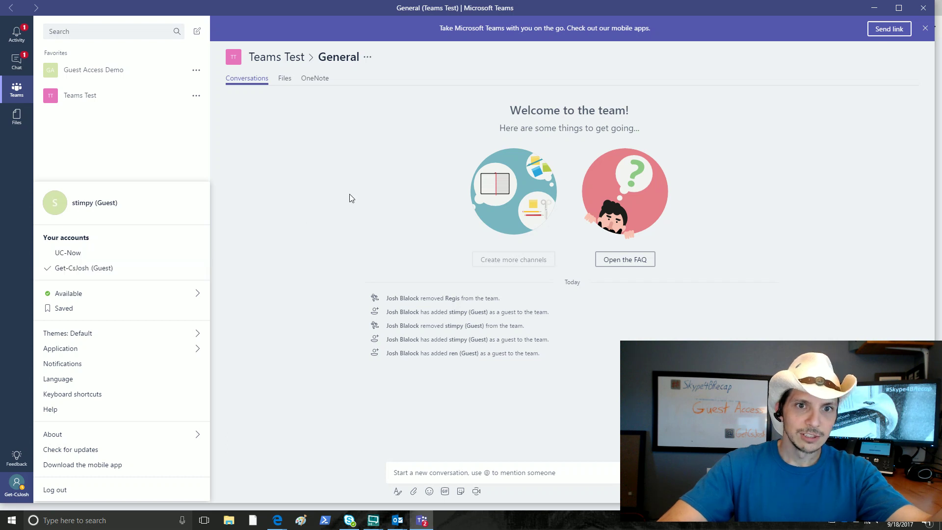
{"action": "left_click", "coordinate": [363, 194]}
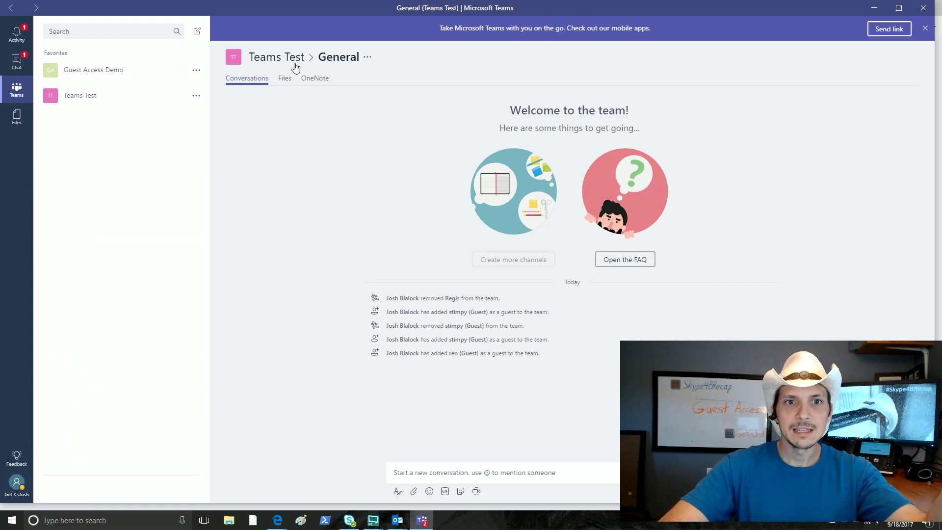
{"action": "left_click", "coordinate": [121, 78]}
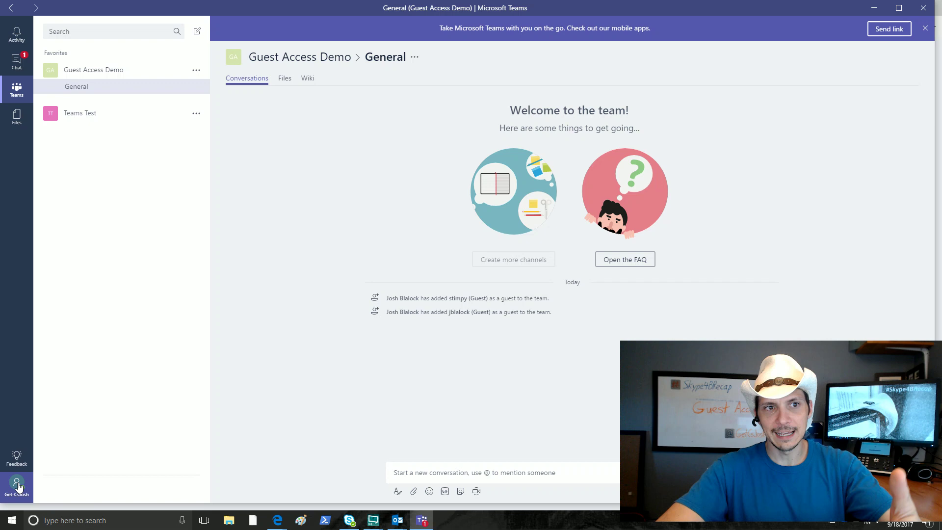
Switch from the guest tenant to UC-Now, then back to the guest tenant
{"action": "left_click", "coordinate": [18, 487]}
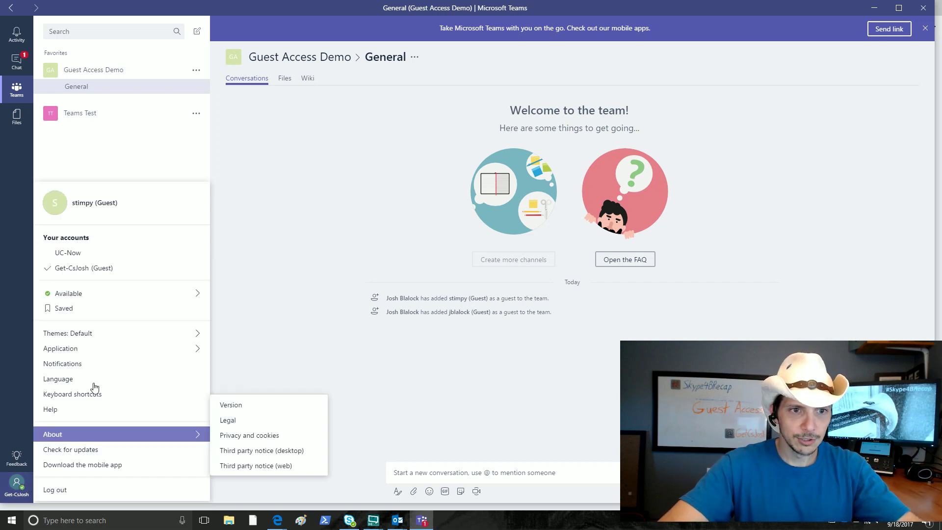
{"action": "left_click", "coordinate": [110, 253]}
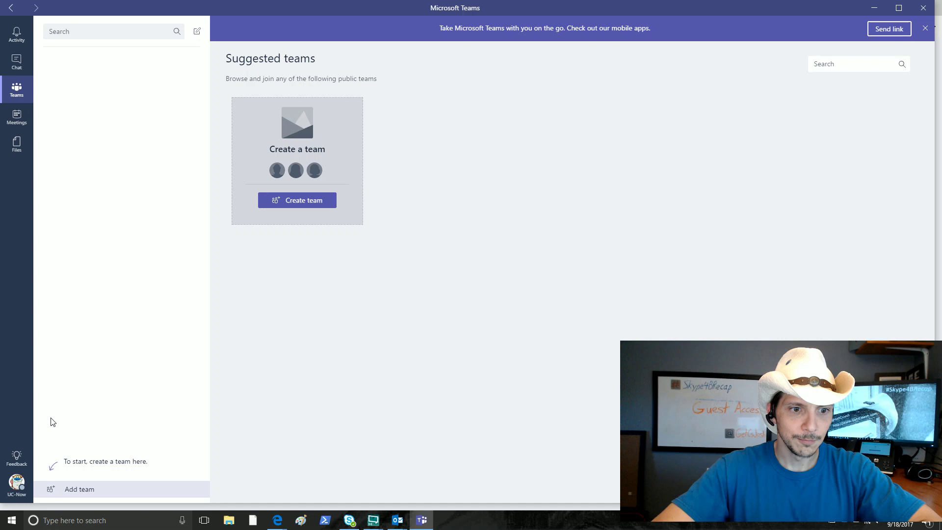
{"action": "left_click", "coordinate": [16, 491]}
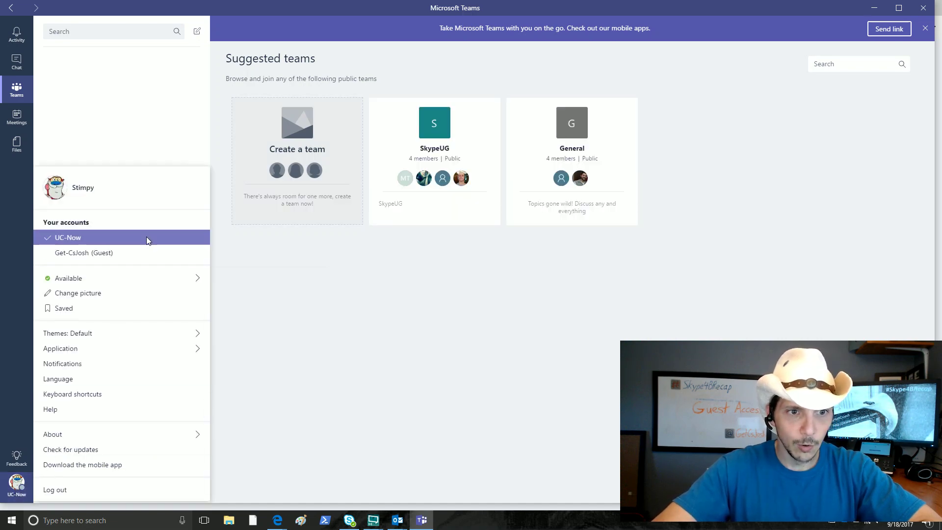
{"action": "left_click", "coordinate": [140, 256]}
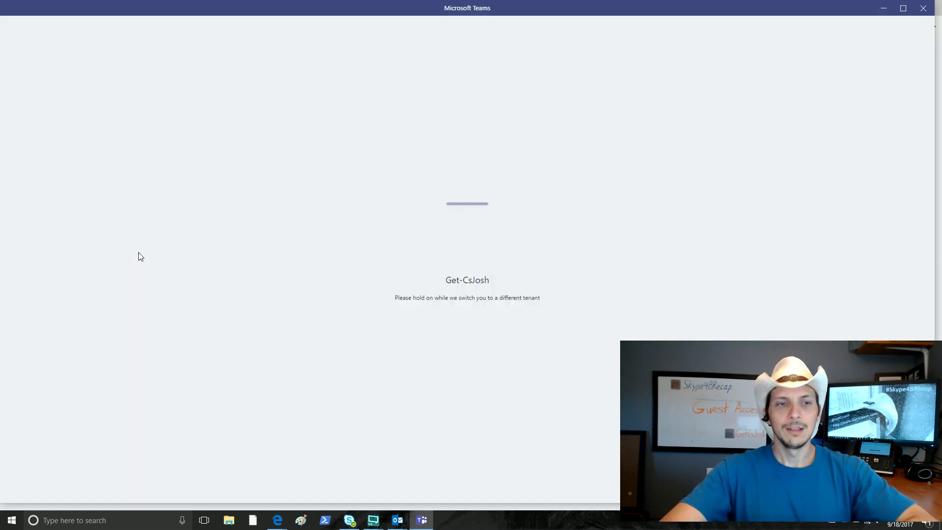